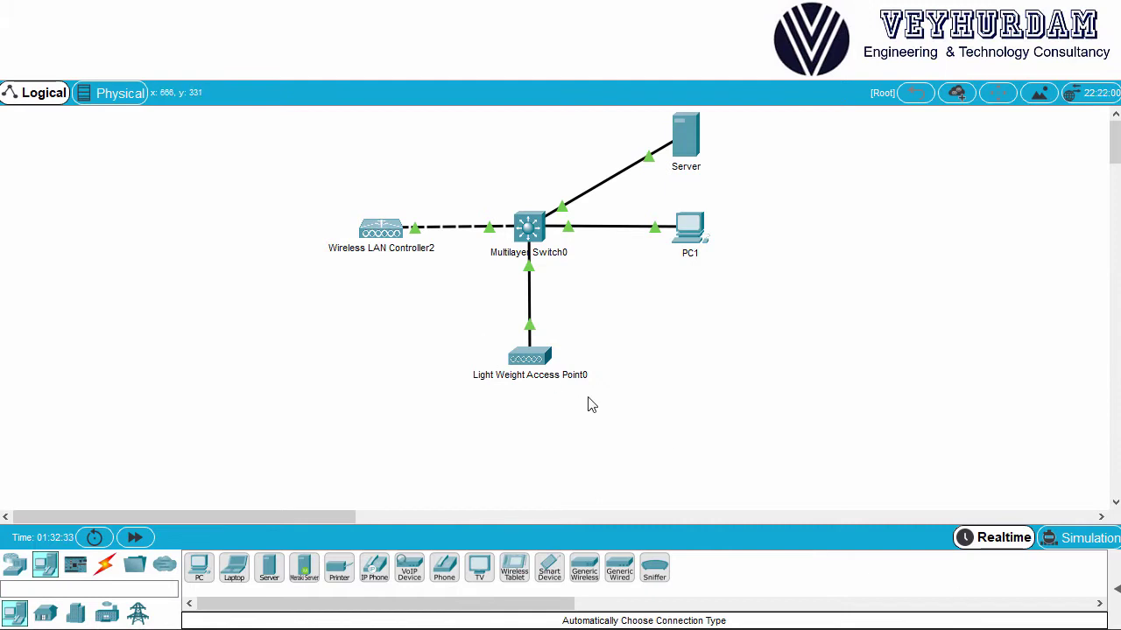
Delete the old lightweight access point from the topology and confirm the deletion.
double_click(538, 362)
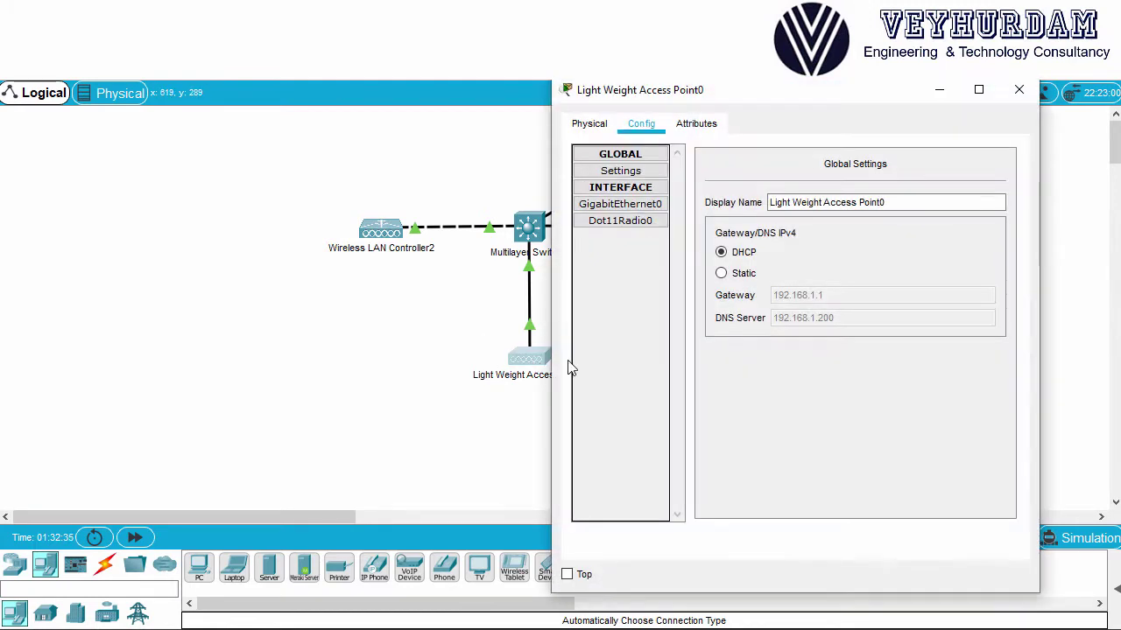
left_click(1018, 91)
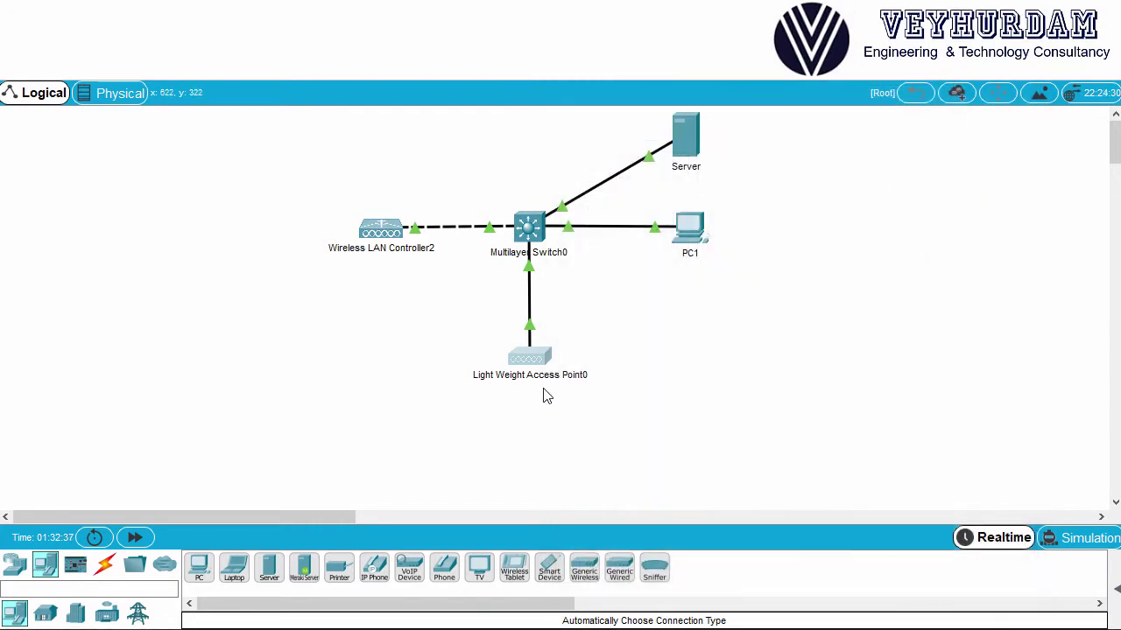
key("Delete")
left_click(493, 337)
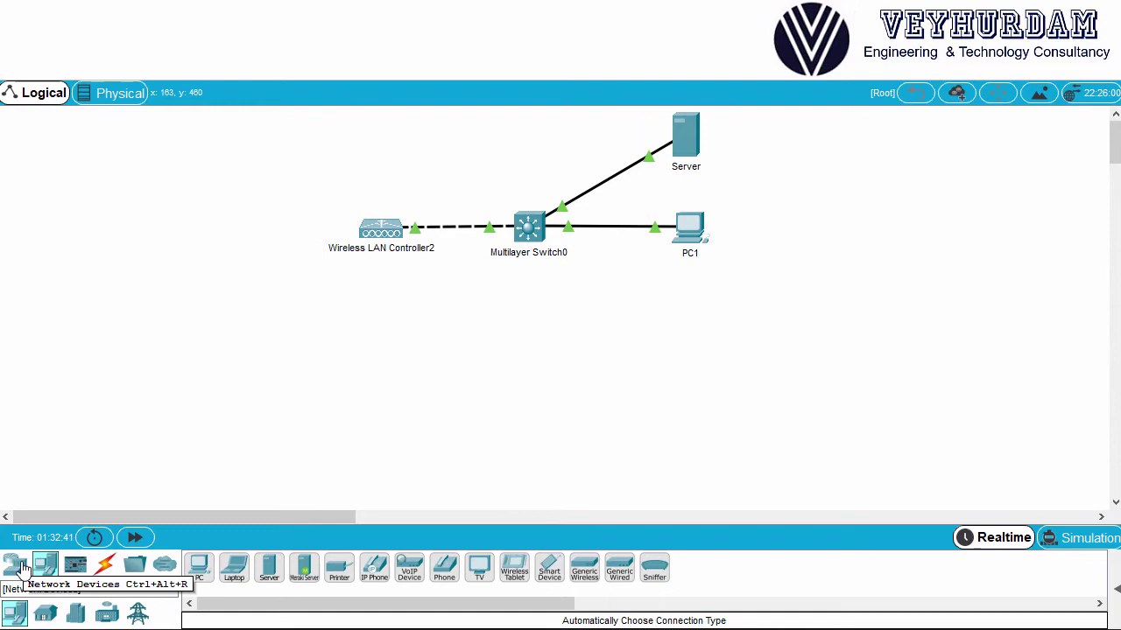
Place a new LAP-PT lightweight access point below Multilayer Switch0.
left_click(15, 565)
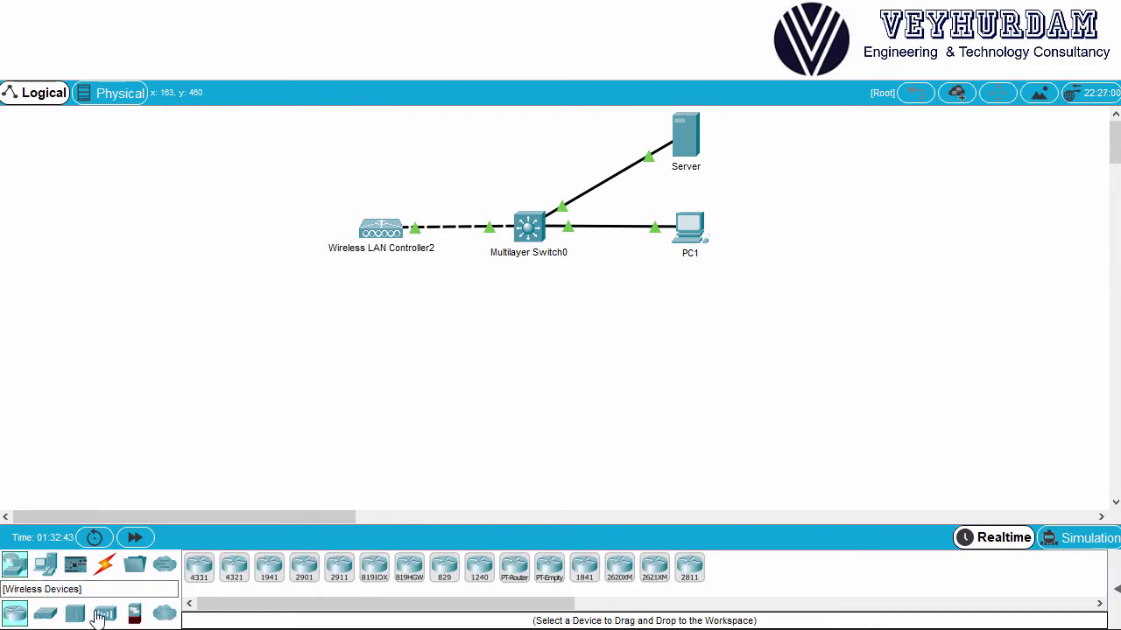
left_click(104, 616)
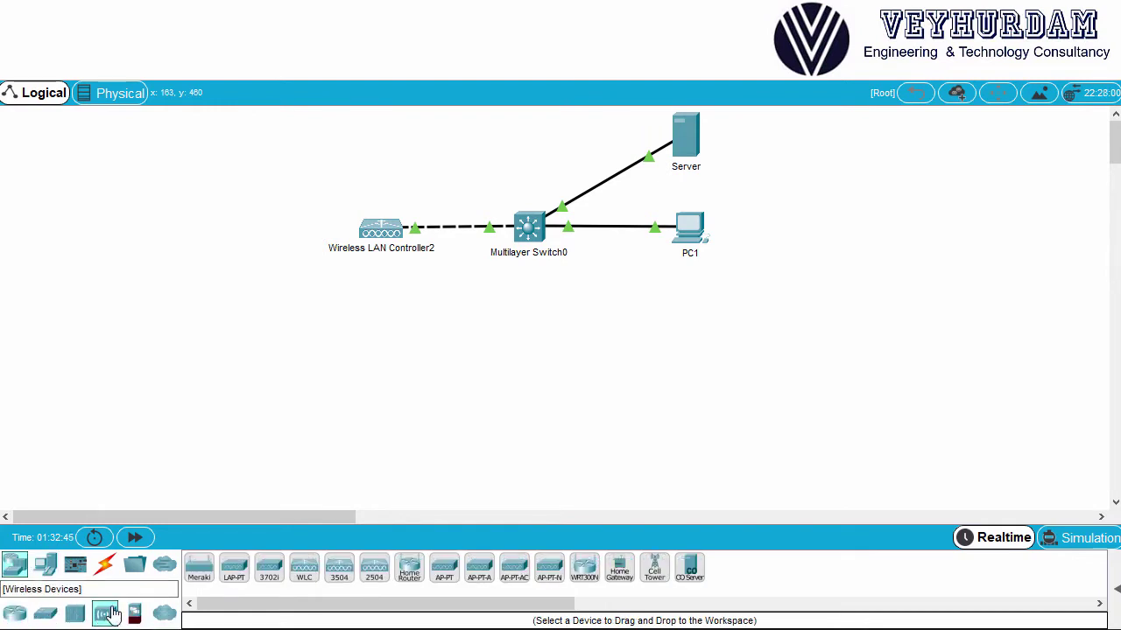
left_click(234, 577)
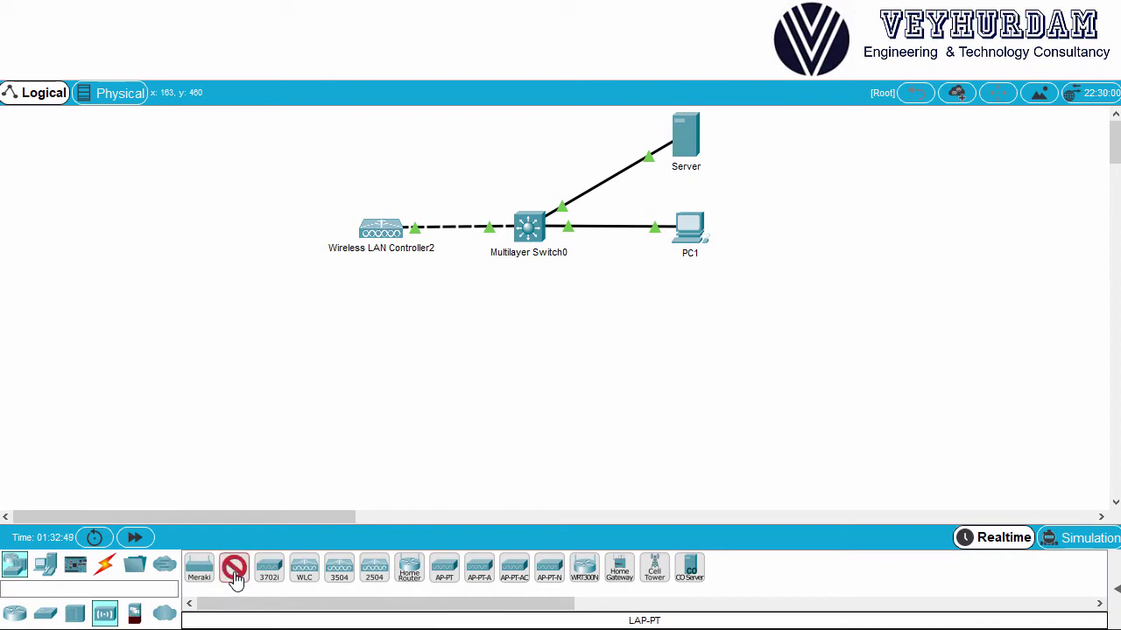
left_click(530, 365)
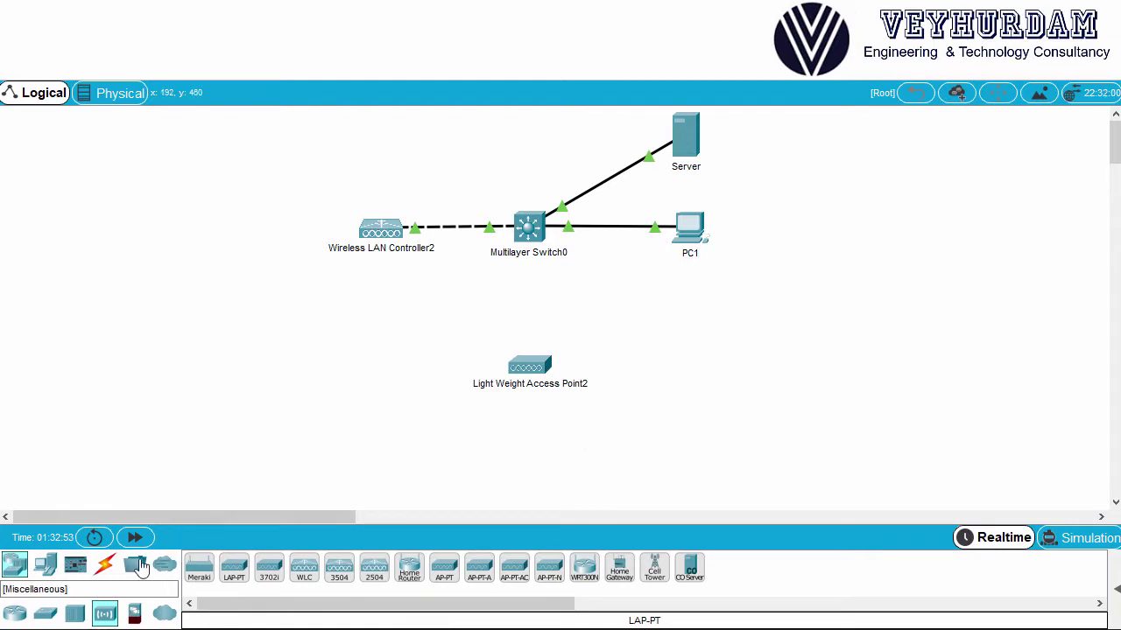
Connect the new access point to Multilayer Switch0 with an automatically chosen cable.
left_click(105, 568)
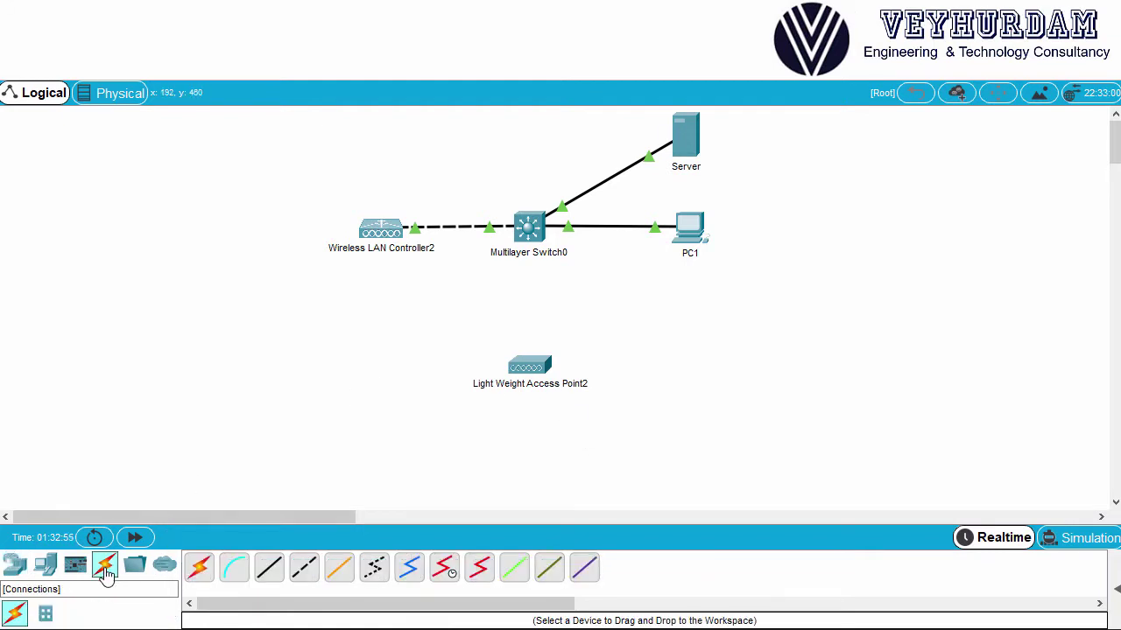
left_click(199, 569)
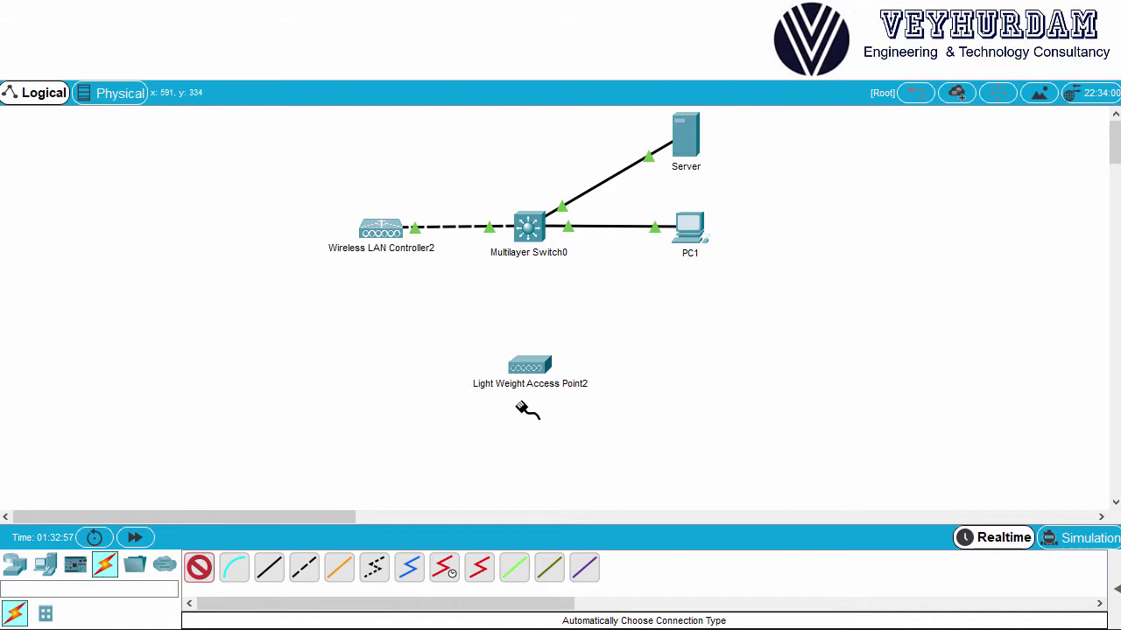
left_click(560, 366)
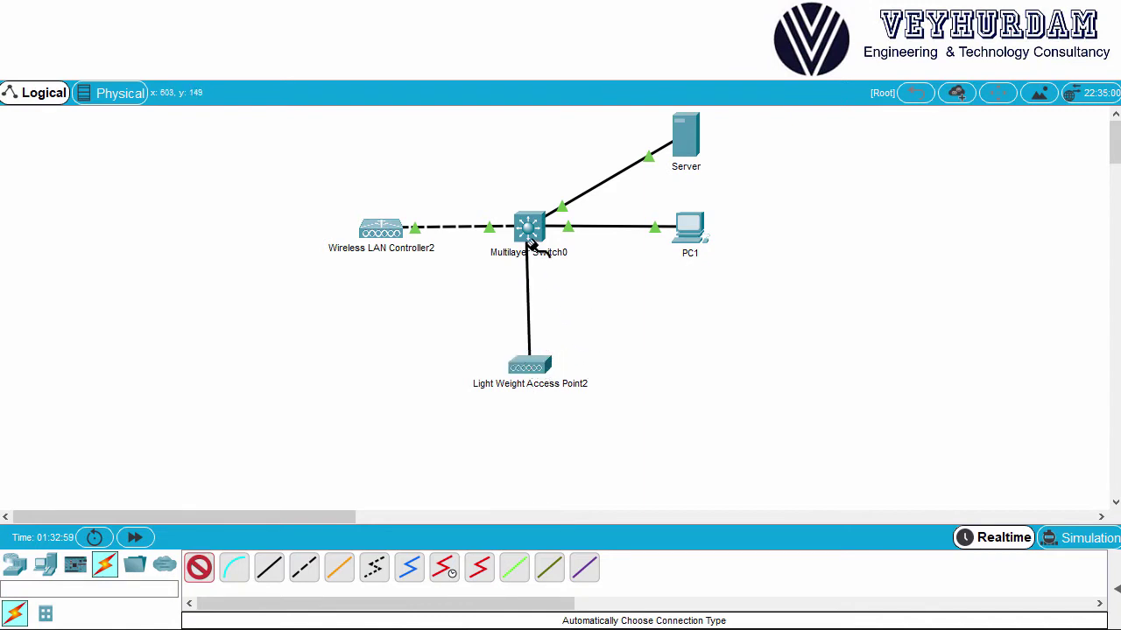
left_click(529, 243)
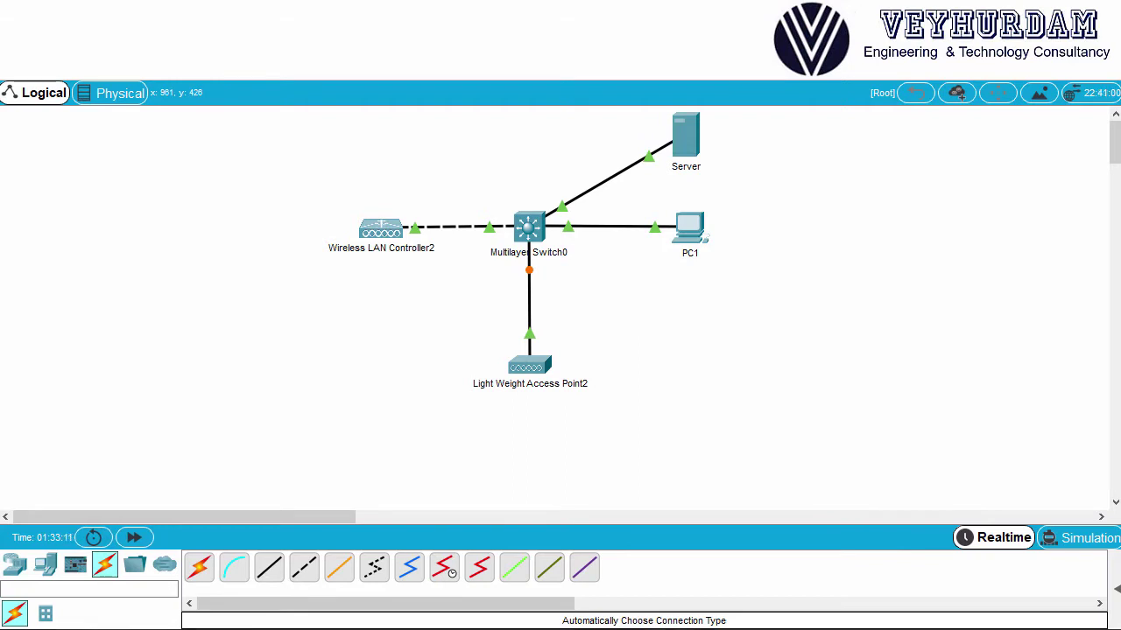
Change the new access point's display name to AP1.
left_click(536, 371)
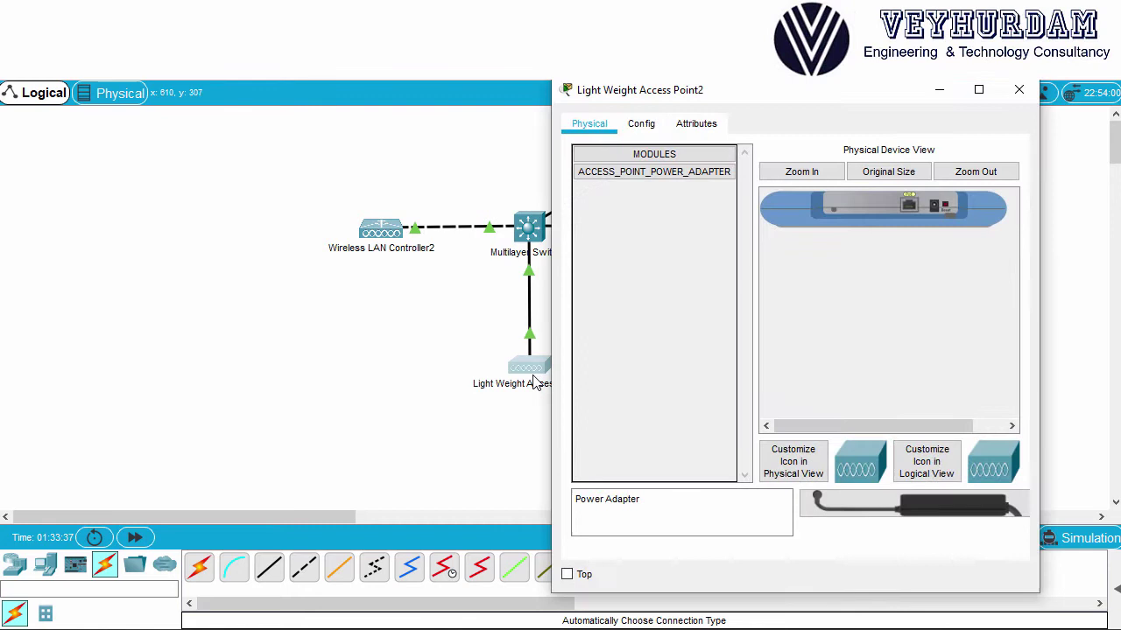
left_click(636, 131)
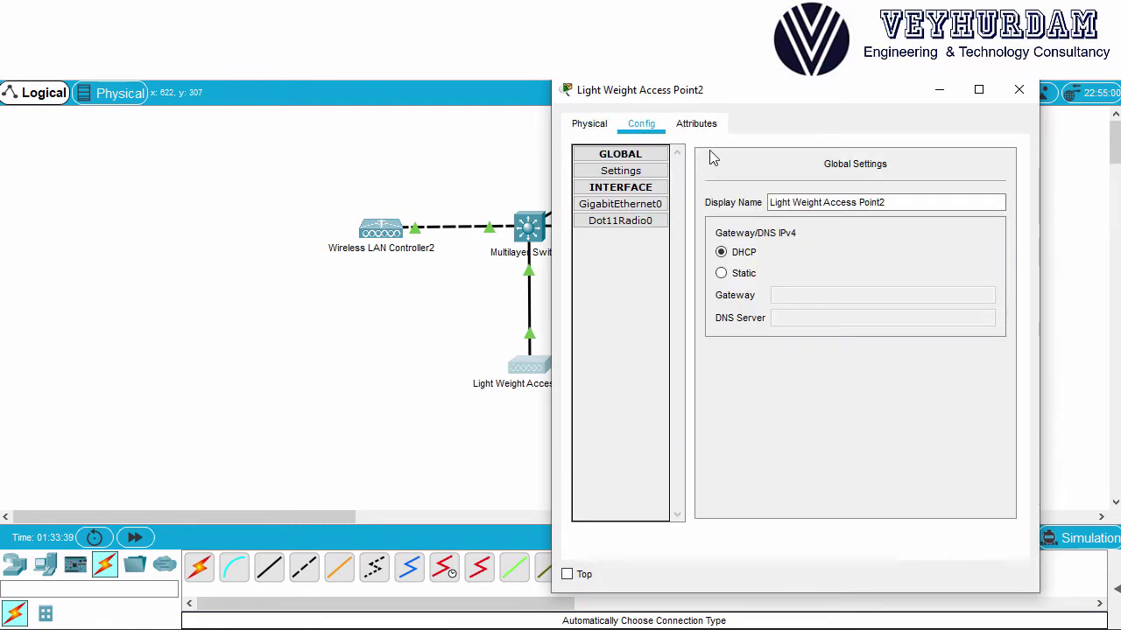
left_click_drag(893, 202, 682, 213)
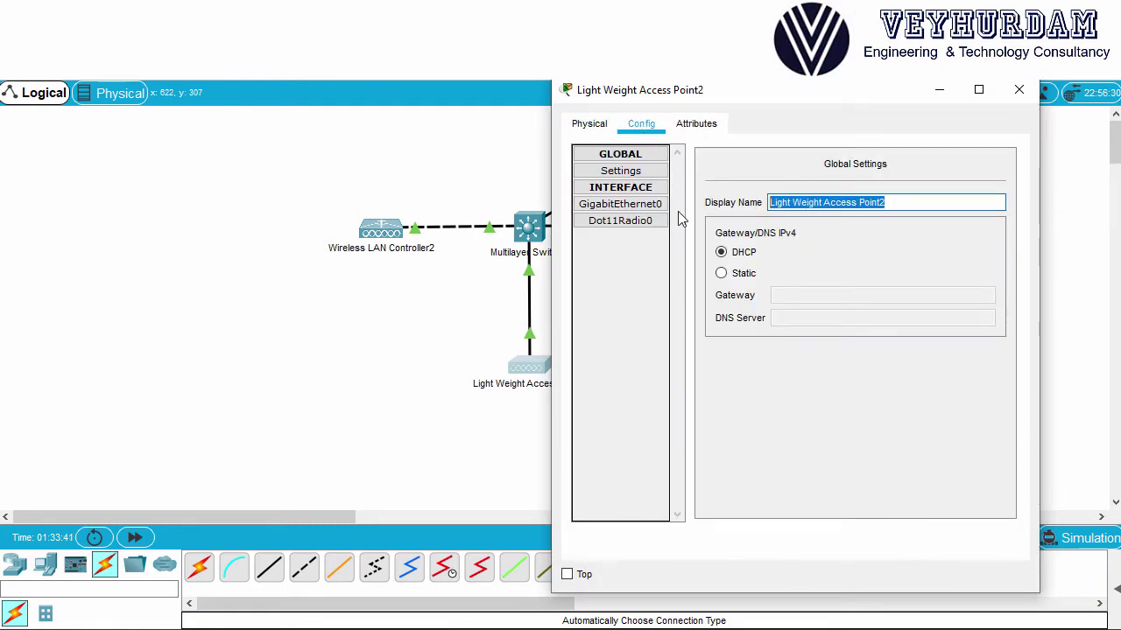
type("AP1")
left_click(646, 222)
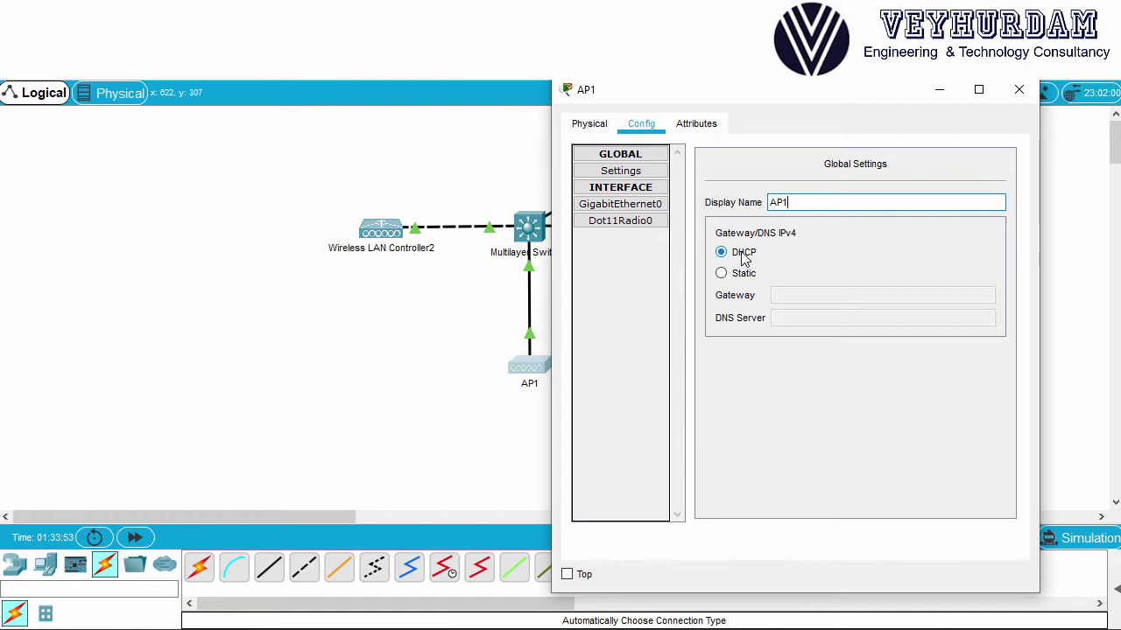
Check GigabitEthernet0 and the DHCP gateway 192.168.1.1 and DNS 192.168.1.200, then close.
left_click(649, 209)
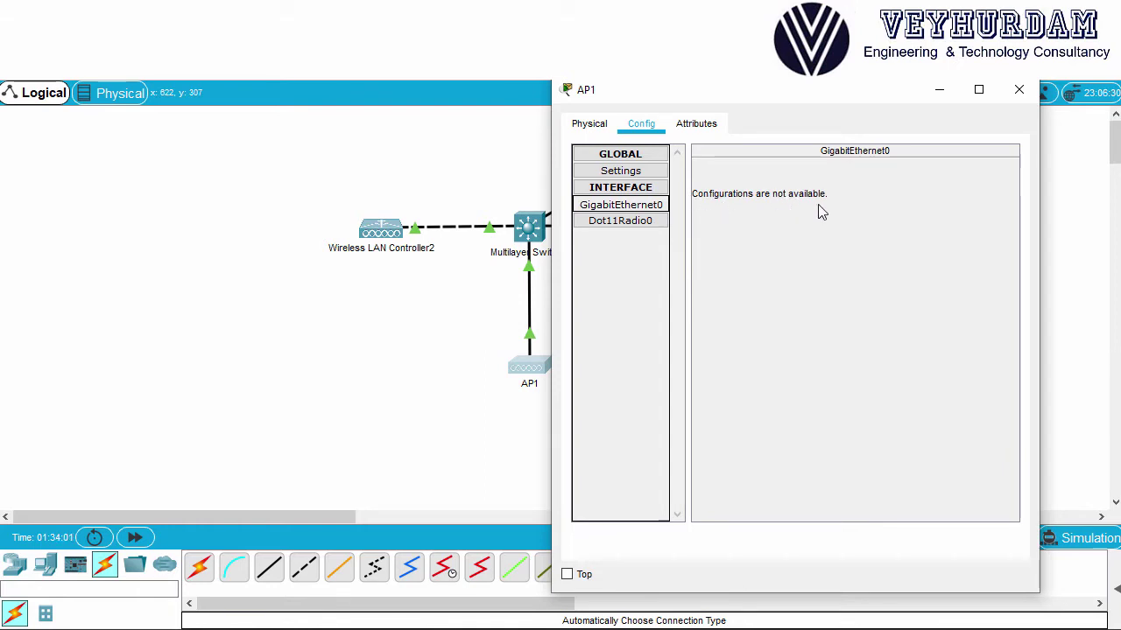
left_click(639, 178)
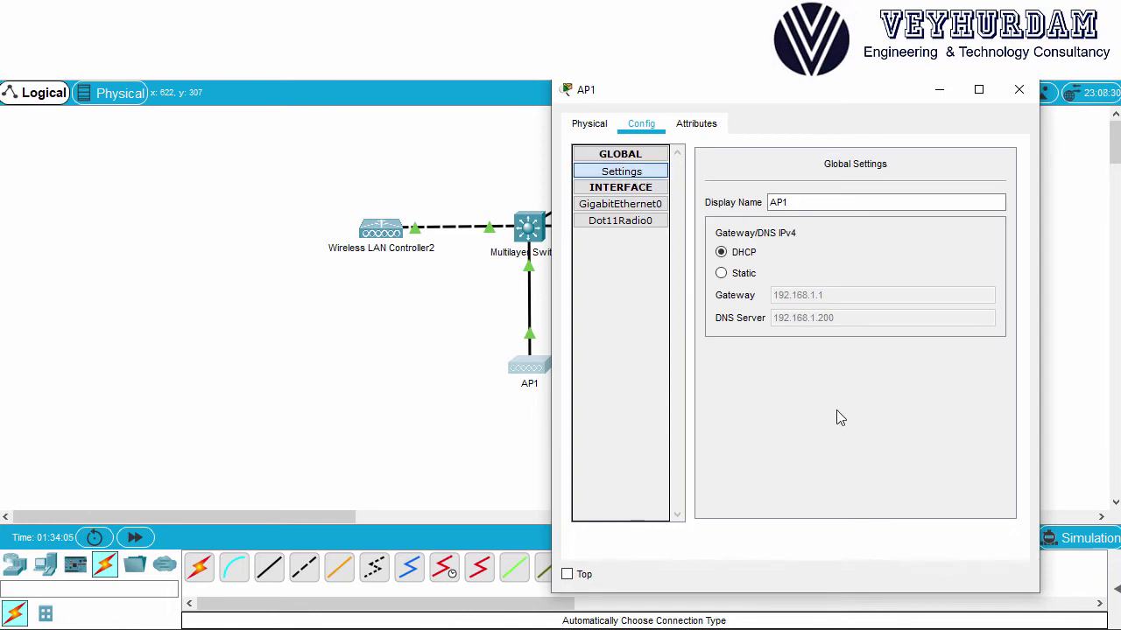
left_click(1020, 92)
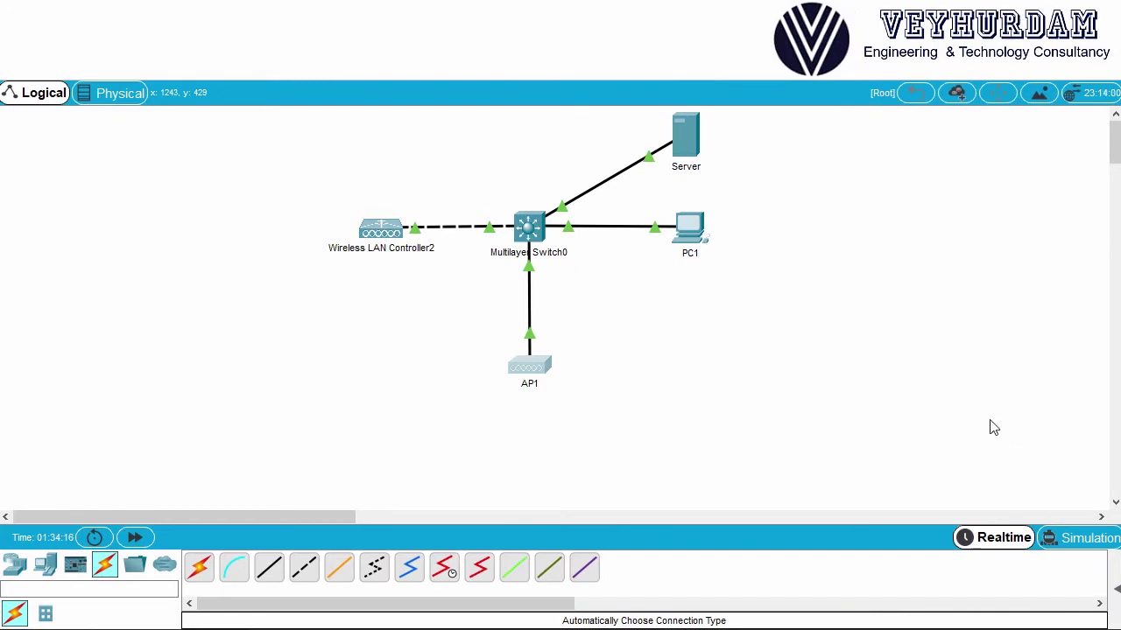
Show the Server's DHCP service settings in an enlarged window.
left_click(686, 140)
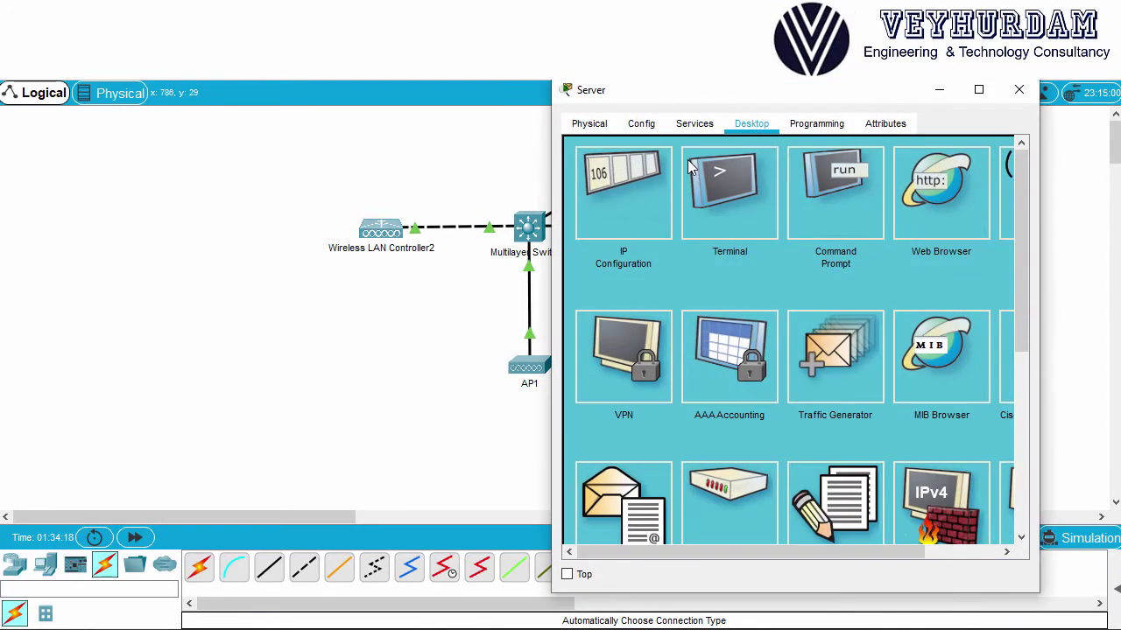
left_click(687, 124)
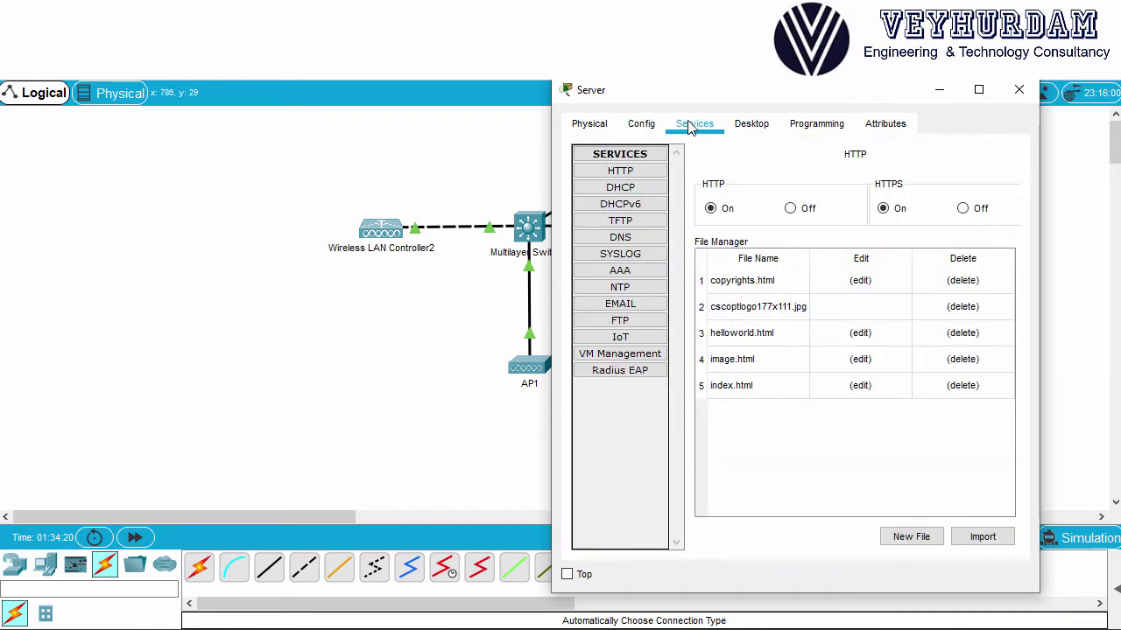
left_click(637, 189)
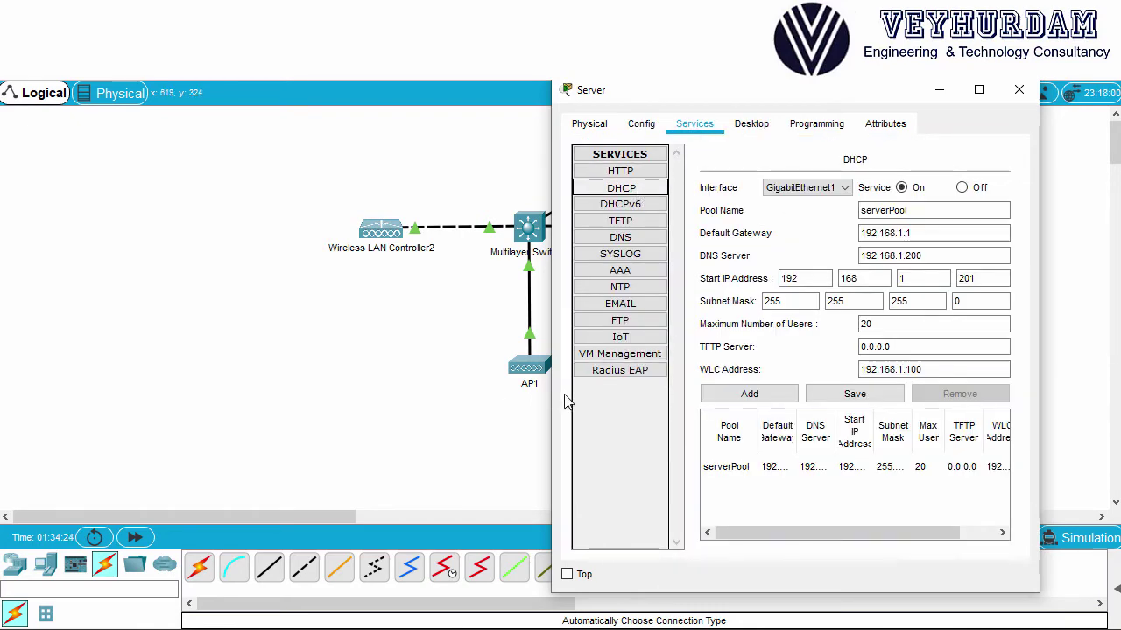
left_click_drag(553, 402, 219, 364)
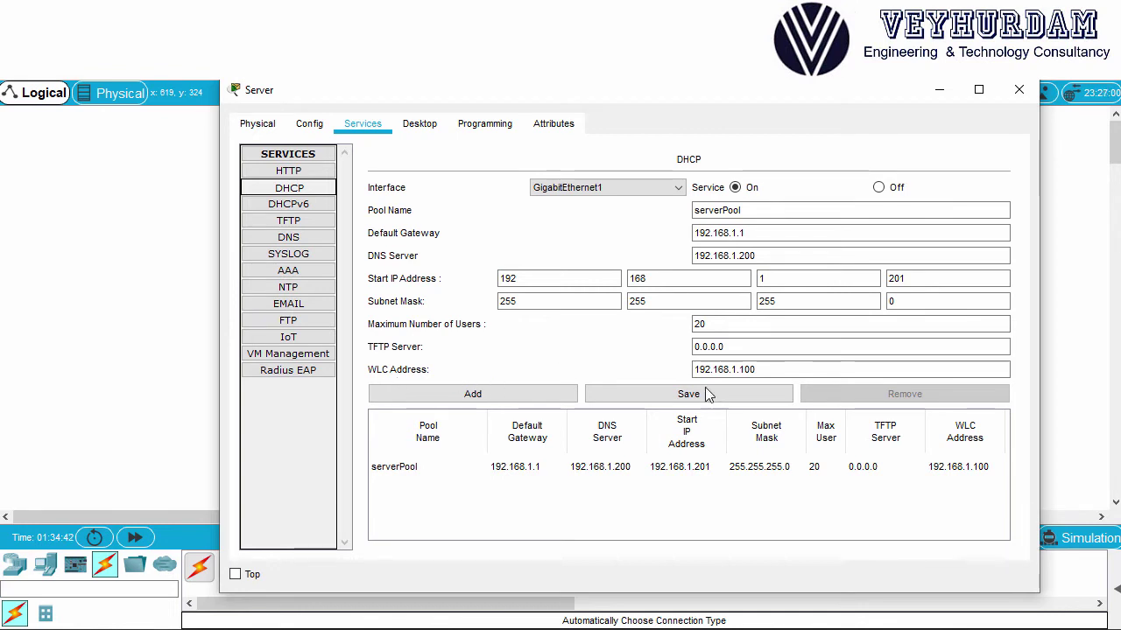
Verify serverPool's WLC Address is 192.168.1.100, then display the DNS records.
left_click_drag(780, 370, 645, 370)
left_click(785, 372)
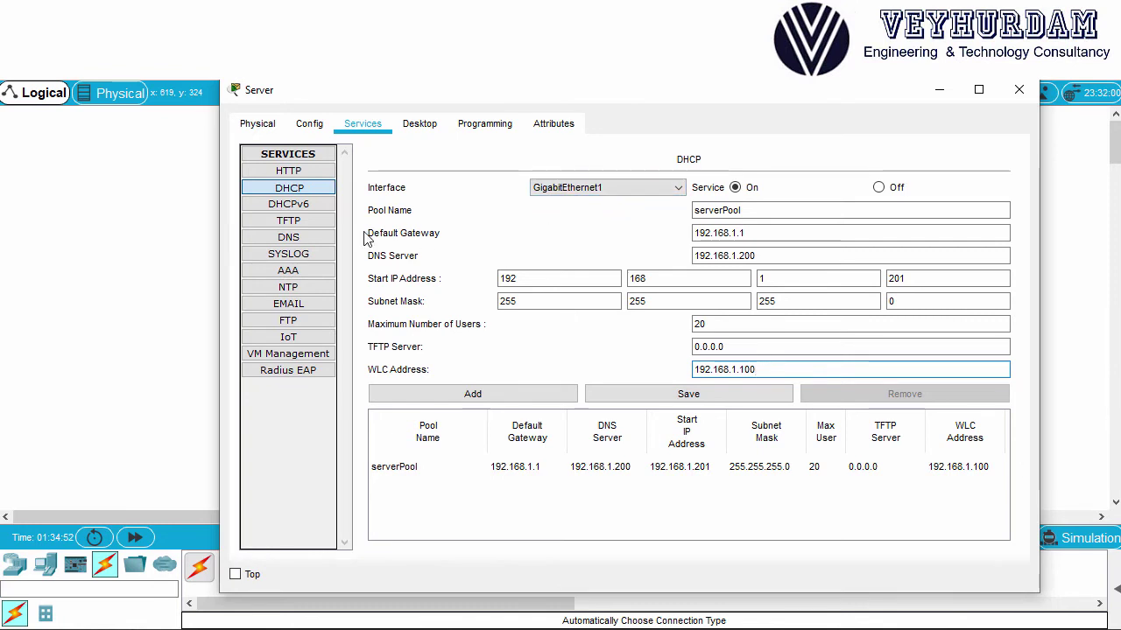
left_click(289, 237)
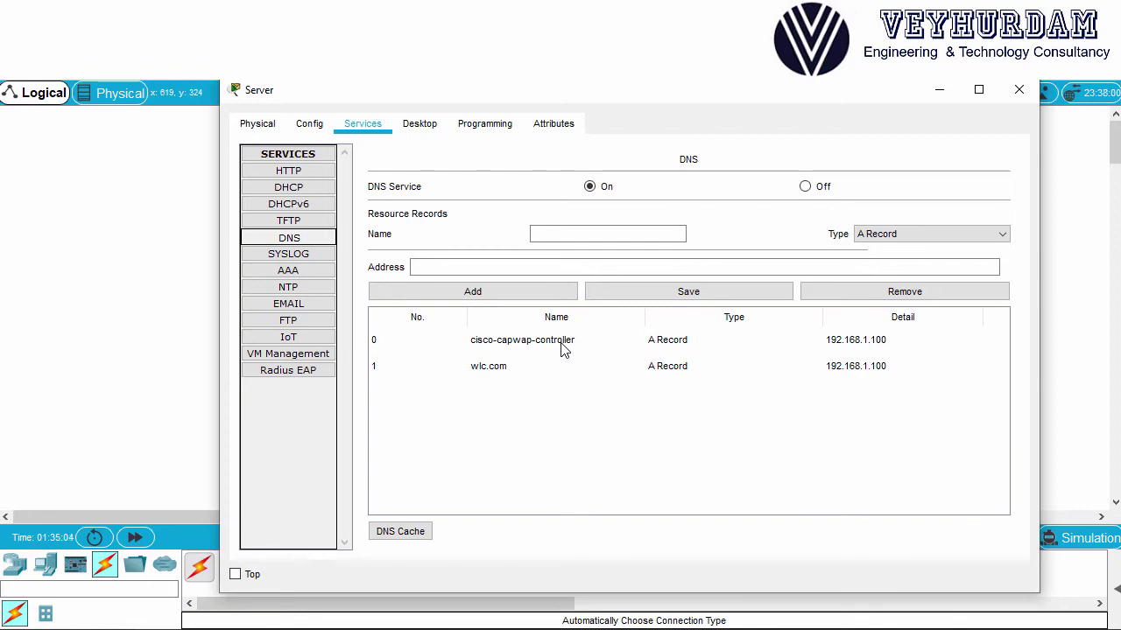
Recheck the DHCP pool's WLC Address and DNS Server 192.168.1.200.
left_click(289, 187)
left_click(766, 371)
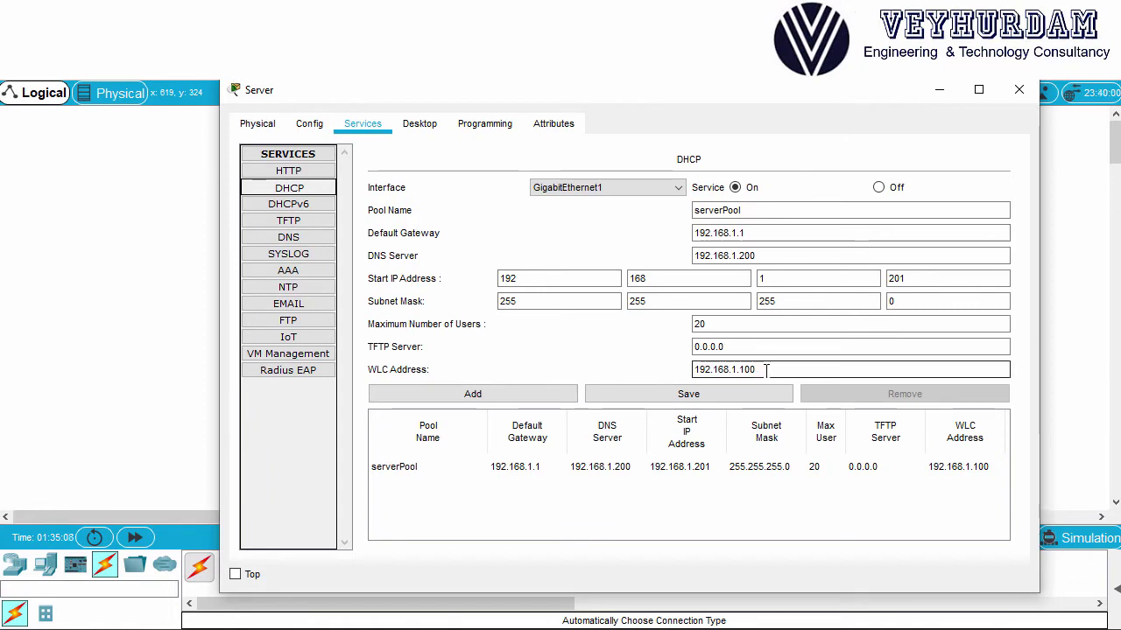
left_click(289, 237)
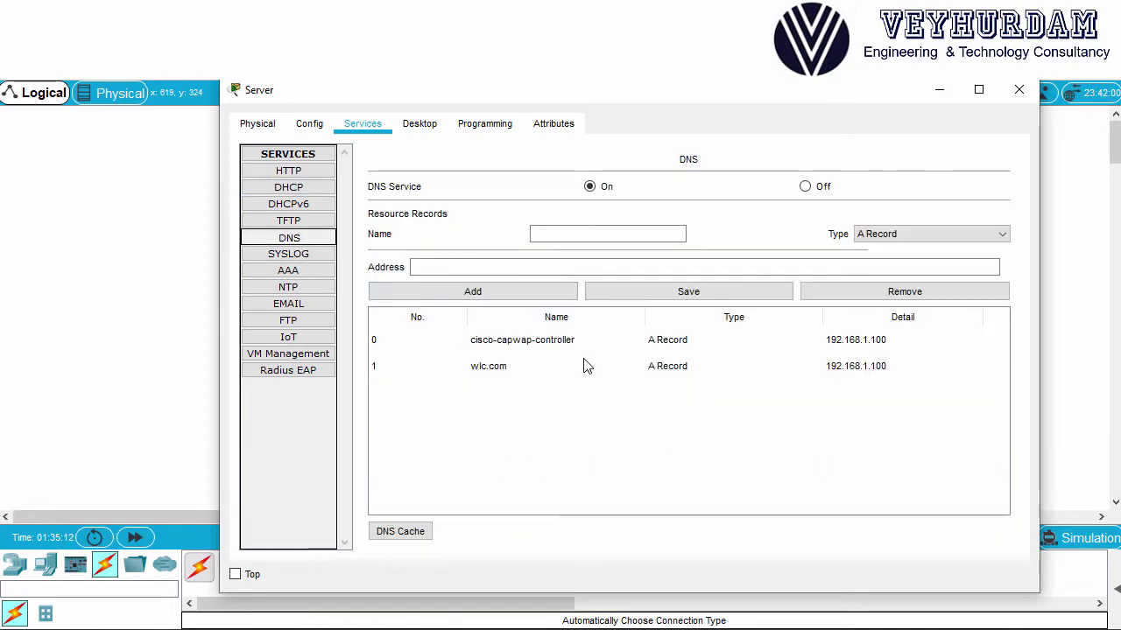
left_click(312, 191)
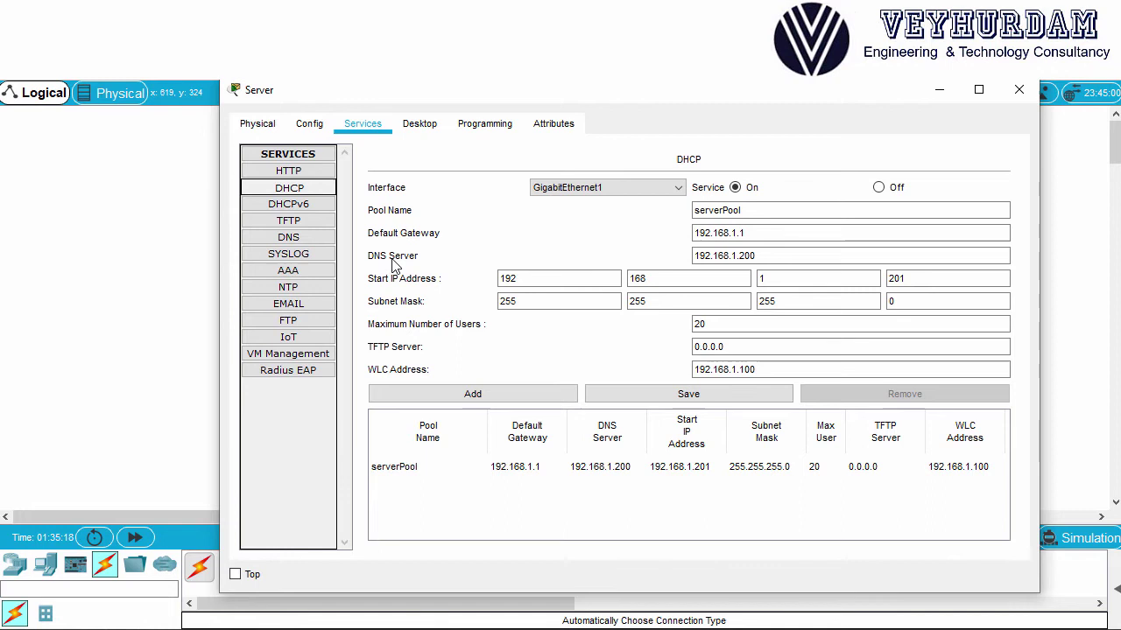
left_click(756, 256)
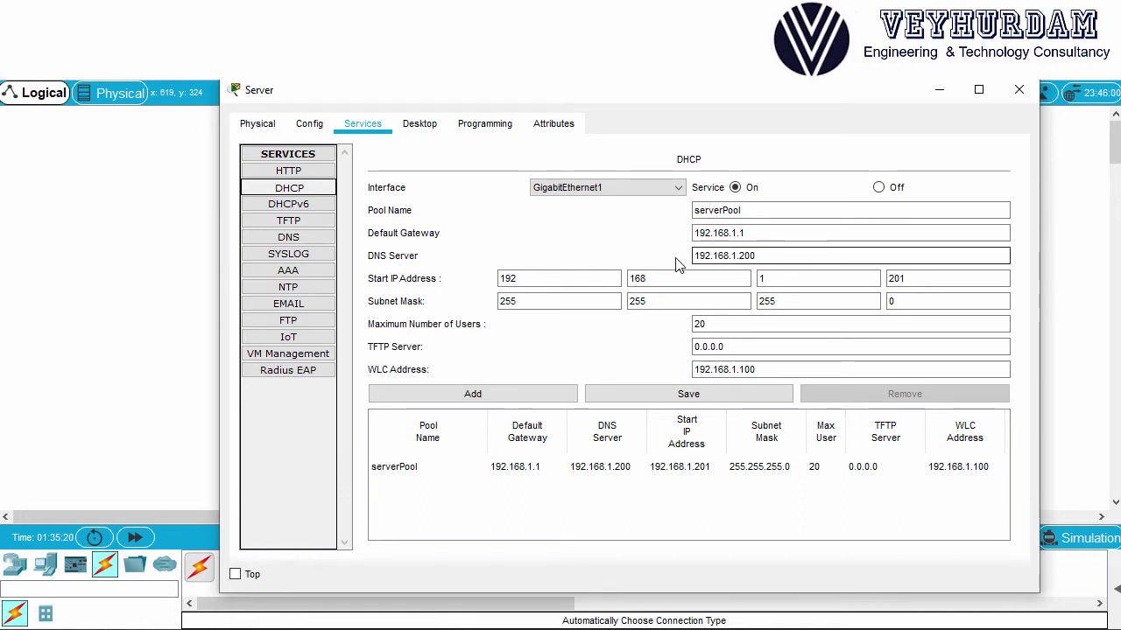
Review the cisco-capwap-controller DNS record for 192.168.1.100 and close the Server window.
left_click(289, 237)
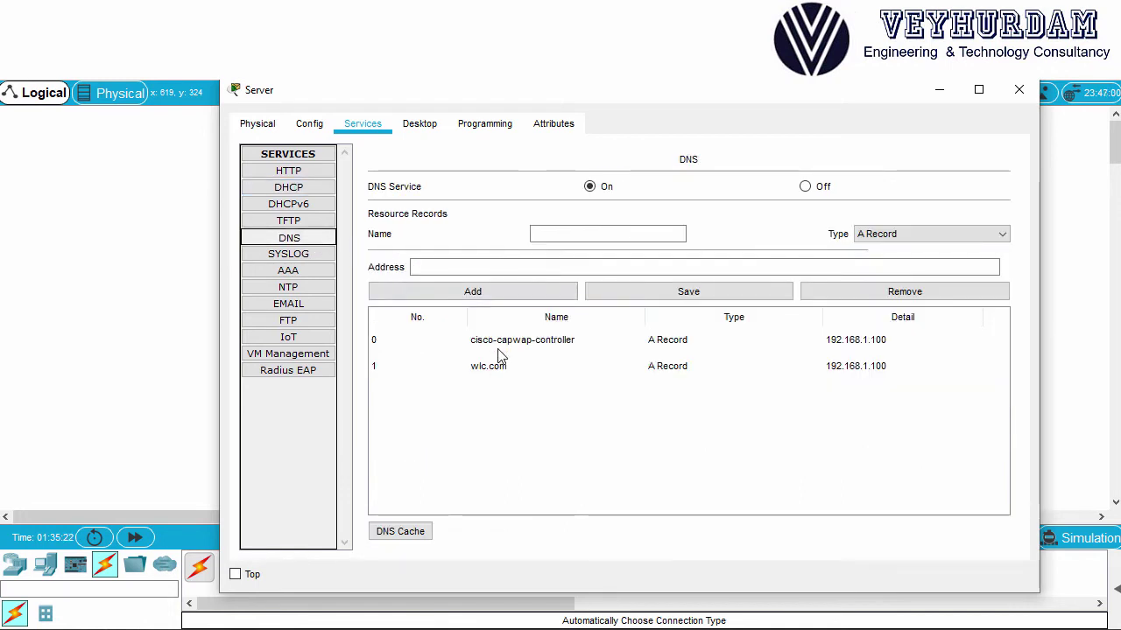
left_click(525, 342)
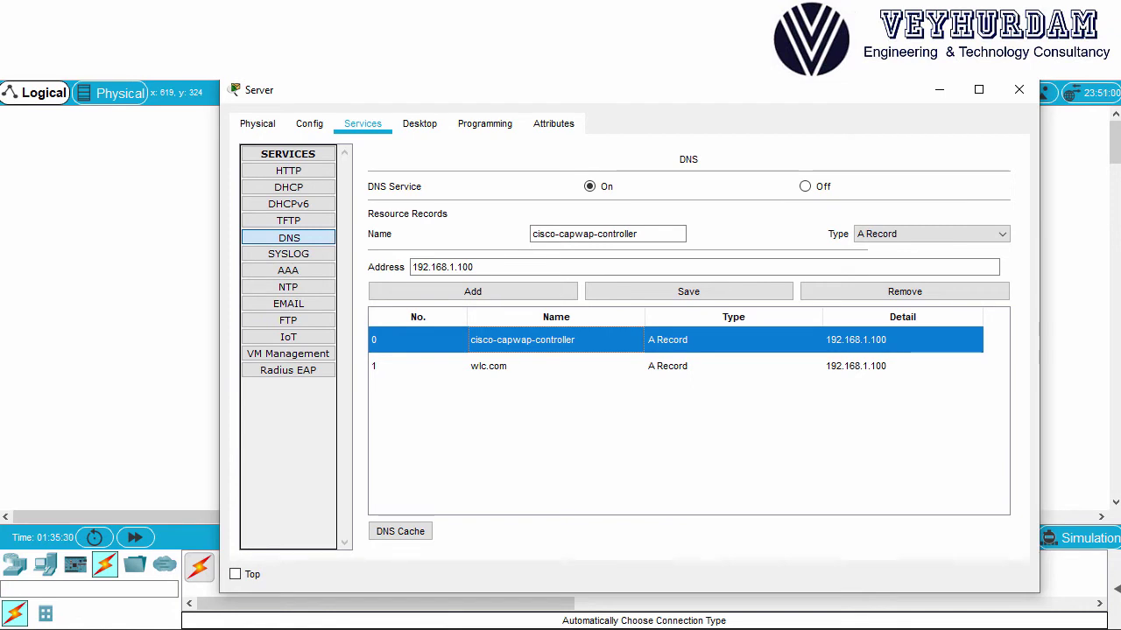
left_click(1018, 88)
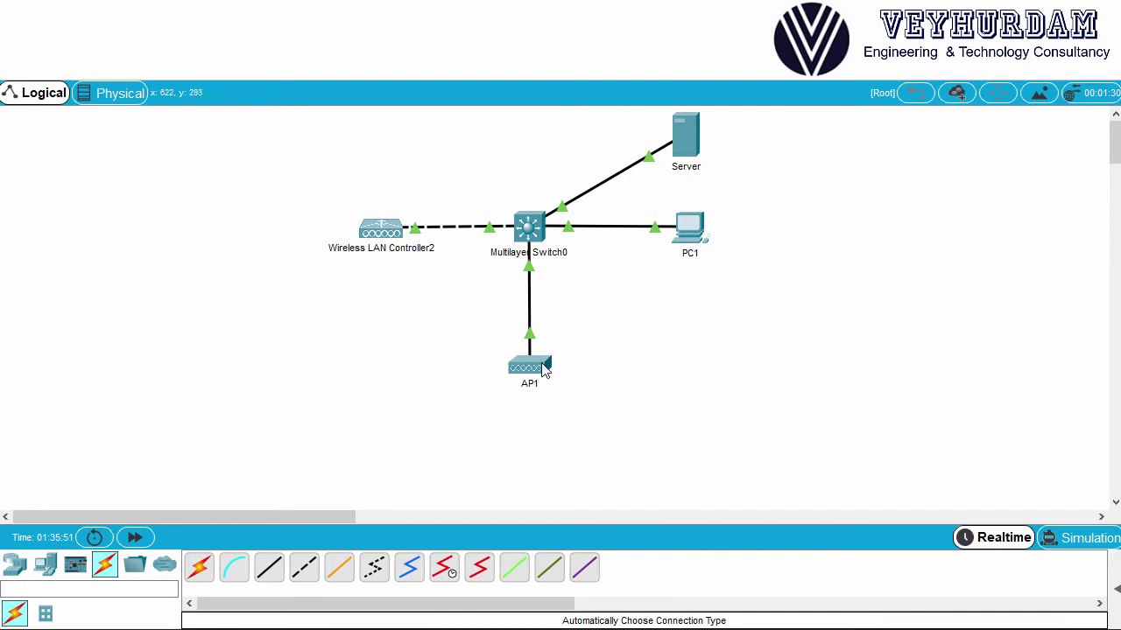
Bring up AP1's connection details info box on the topology.
mouse_move(538, 371)
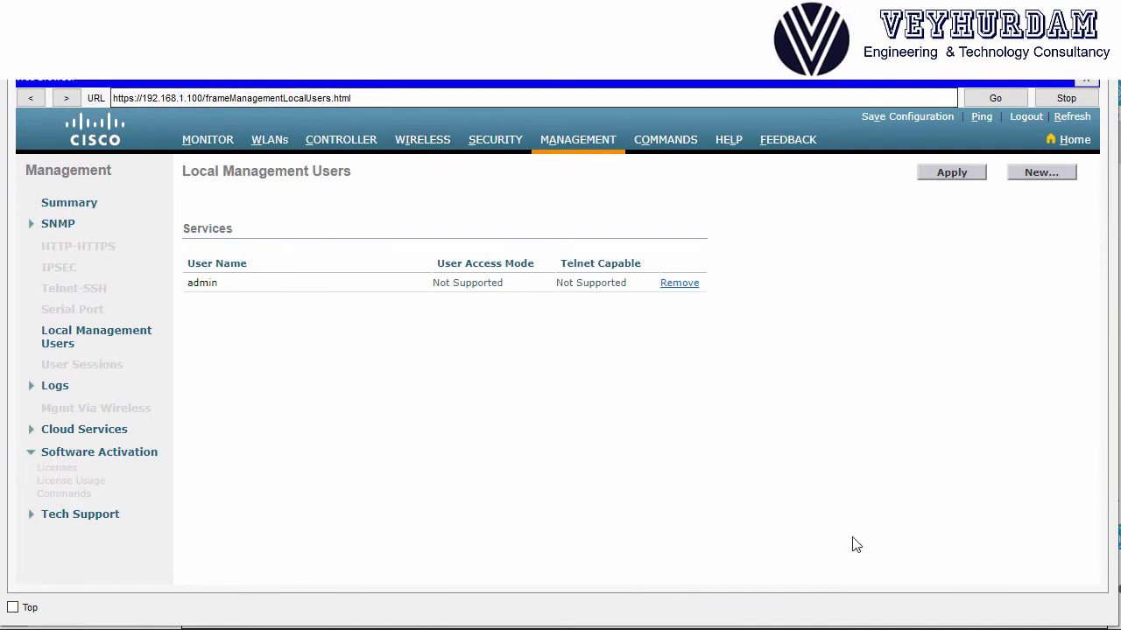
left_click_drag(363, 98, 204, 97)
key("BackSpace")
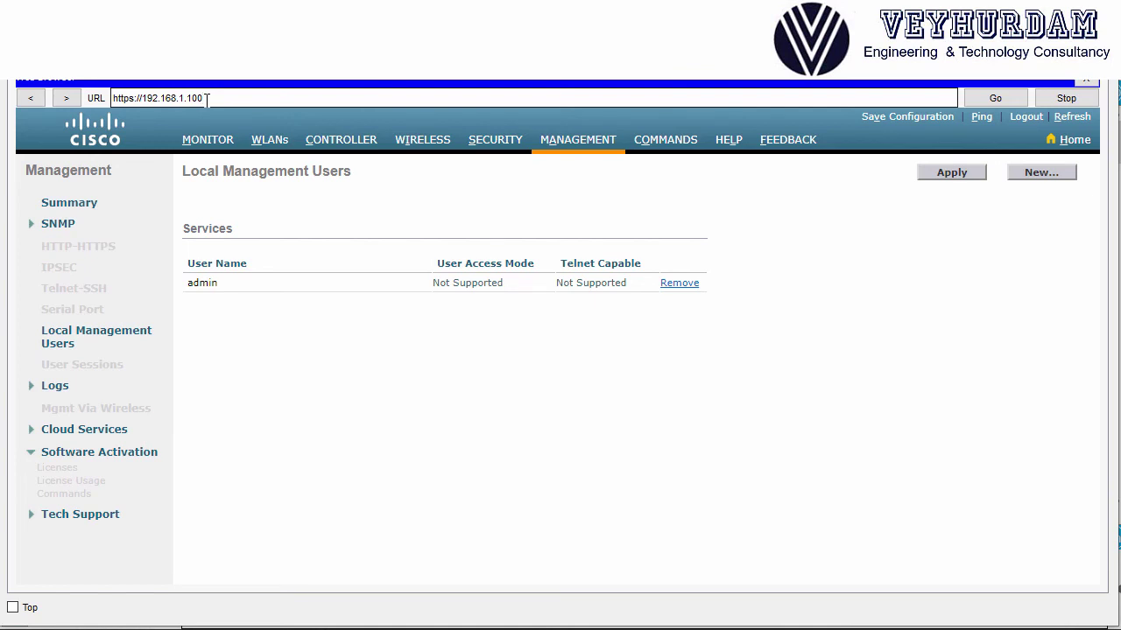
key("Return")
left_click(553, 451)
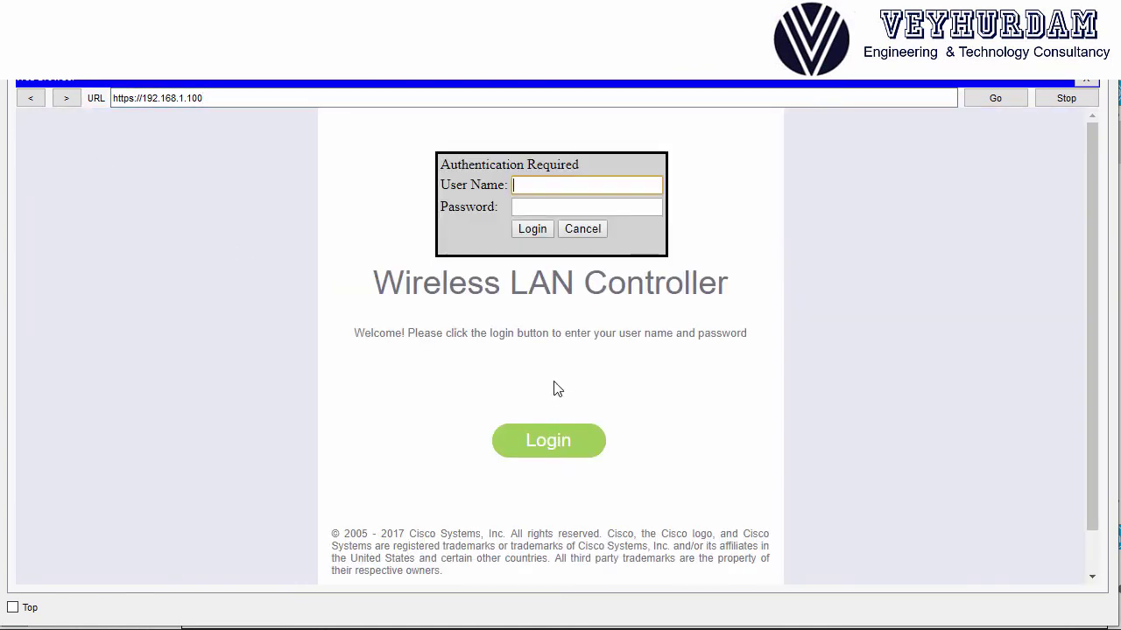
type("admin")
key("Tab")
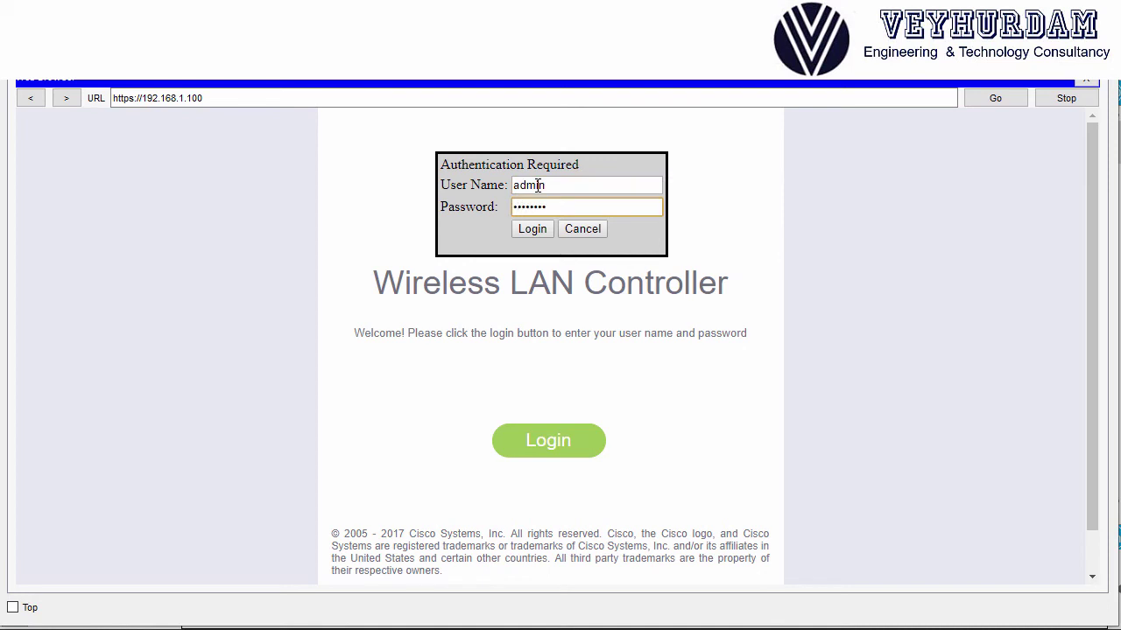
left_click(535, 230)
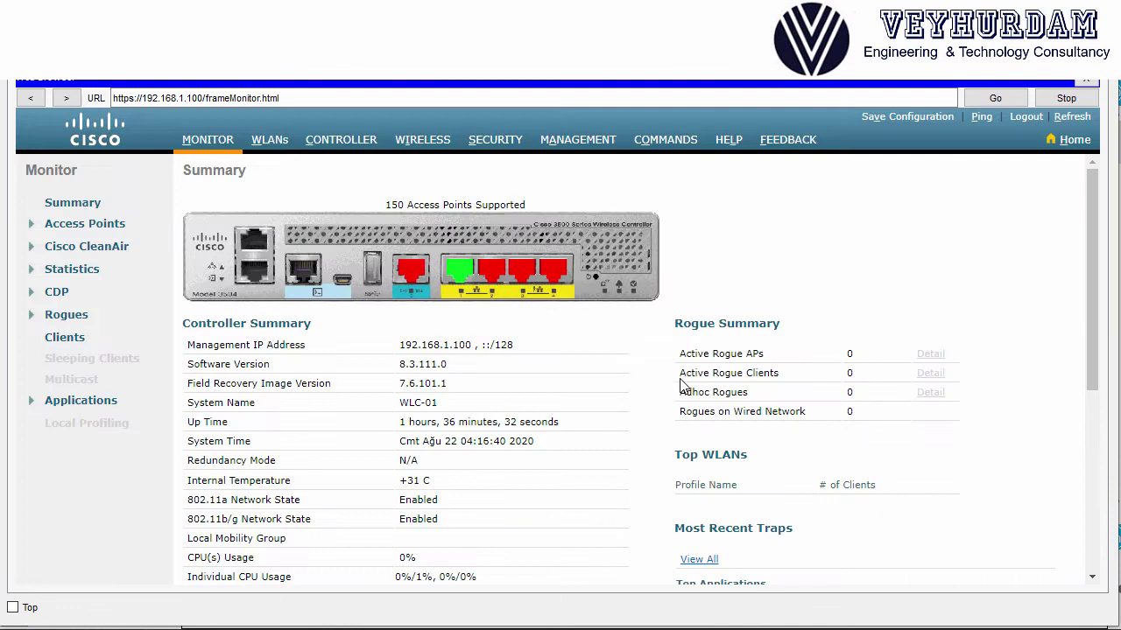
Check the All APs list shows AP1 at 192.168.1.207 with REG operational status.
left_click(425, 142)
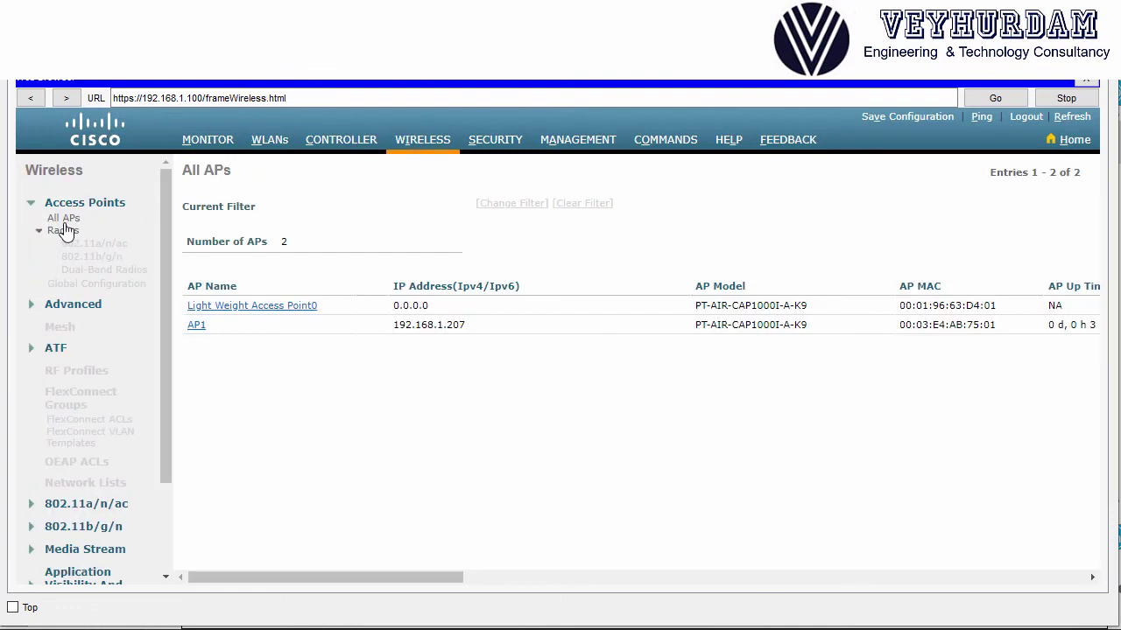
left_click(63, 218)
left_click_drag(449, 578, 593, 578)
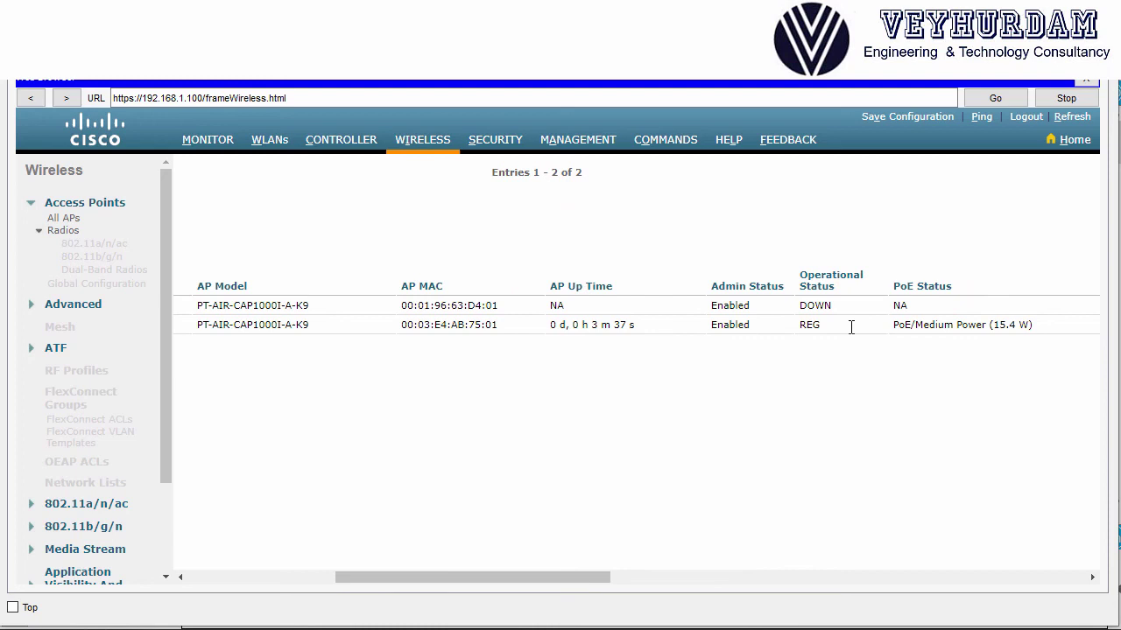
left_click_drag(833, 329, 794, 330)
left_click(802, 340)
left_click_drag(594, 578, 254, 588)
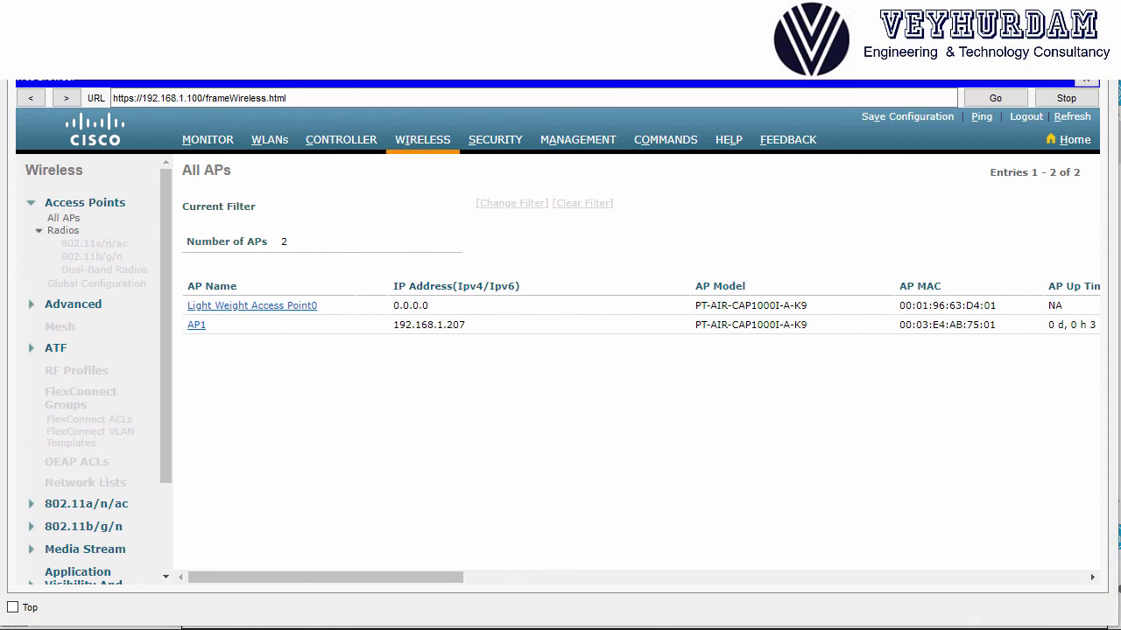